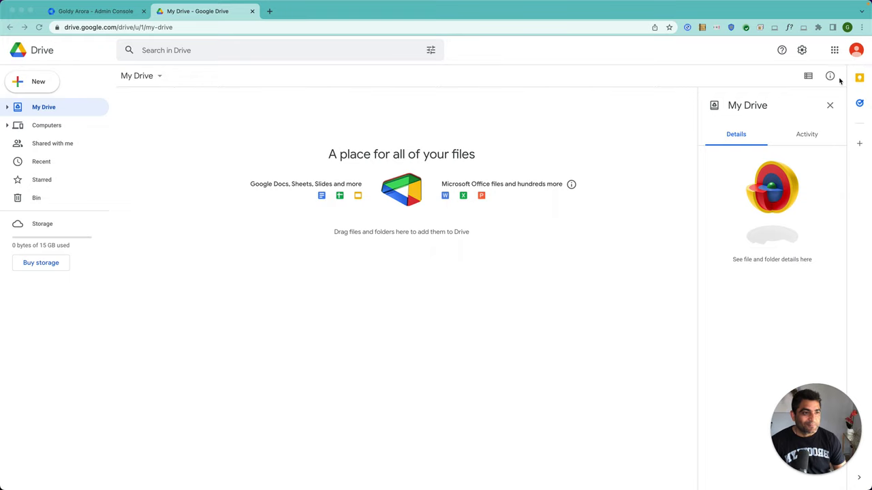
- Close the My Drive details panel to leave the empty My Drive view
left_click(831, 105)
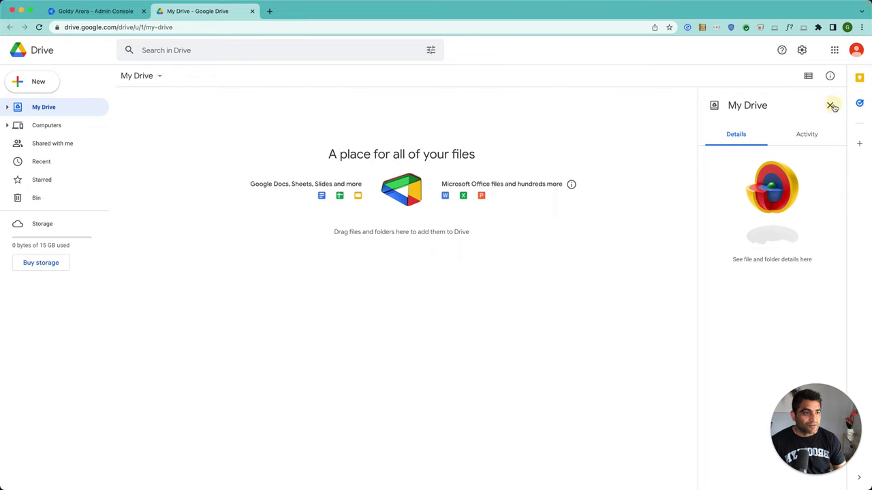
- Select the signed-in consumer account's email in the profile panel, then go to the Admin Console tab
left_click(855, 53)
left_click(751, 132)
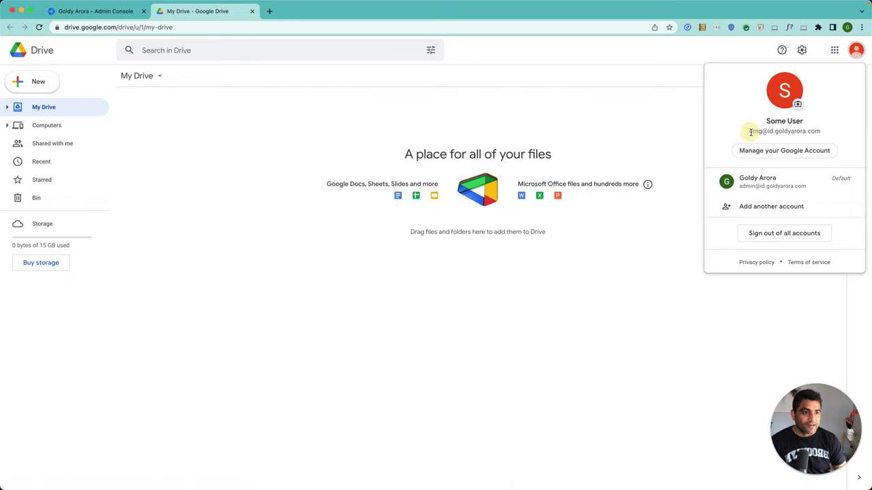
left_click_drag(750, 132, 824, 132)
right_click(805, 135)
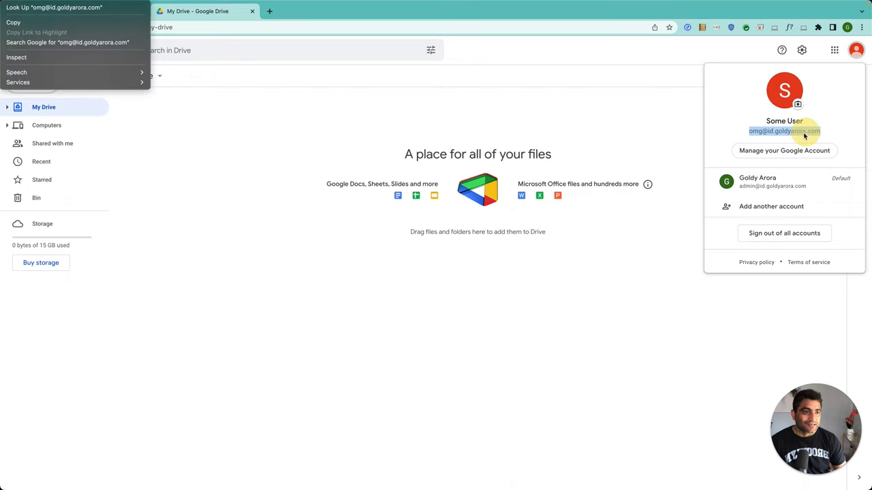
left_click(186, 157)
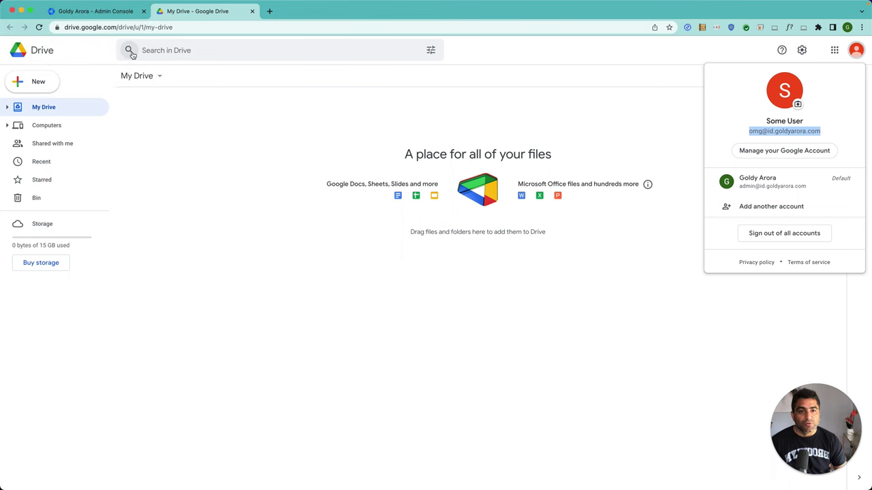
left_click(94, 10)
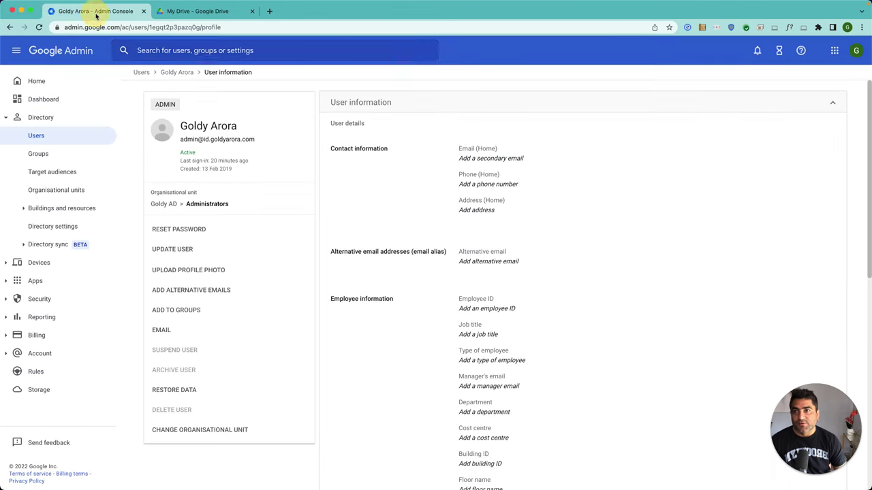
- Search the Admin Console for the alias name, then clear and dismiss the search
left_click(195, 54)
type("omg")
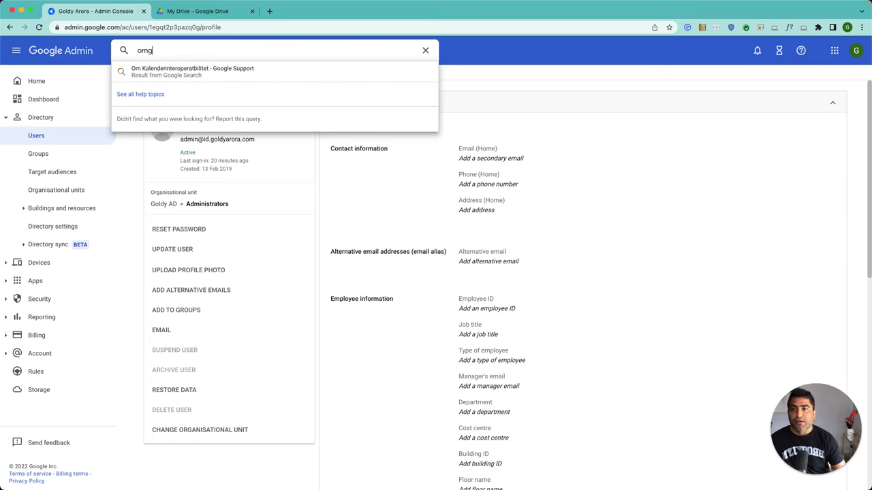
key("Return")
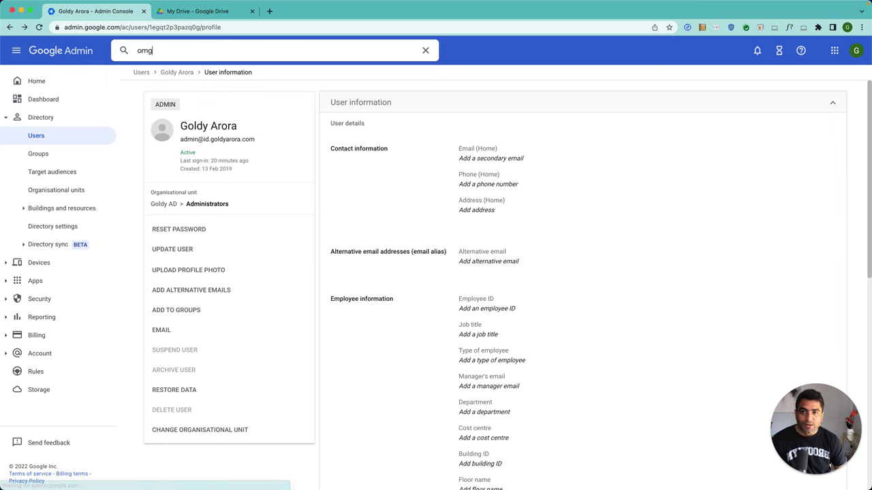
key("BackSpace")
key("BackSpace")
key("BackSpace")
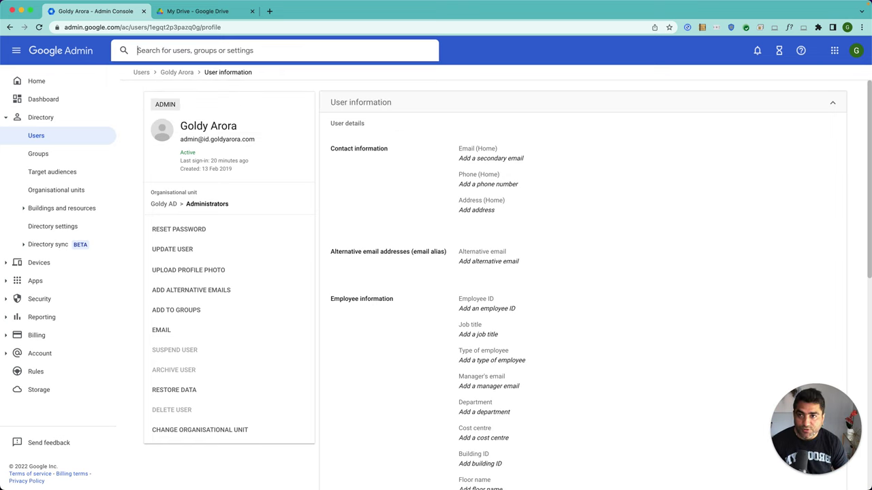
key("Escape")
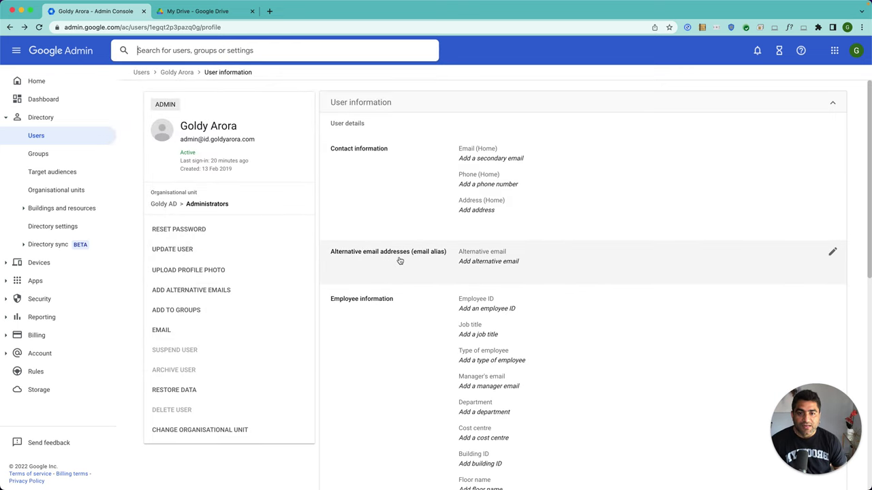
- Add the consumer address on the id.goldyarora.com domain as the admin user's alternative email and save
left_click(400, 261)
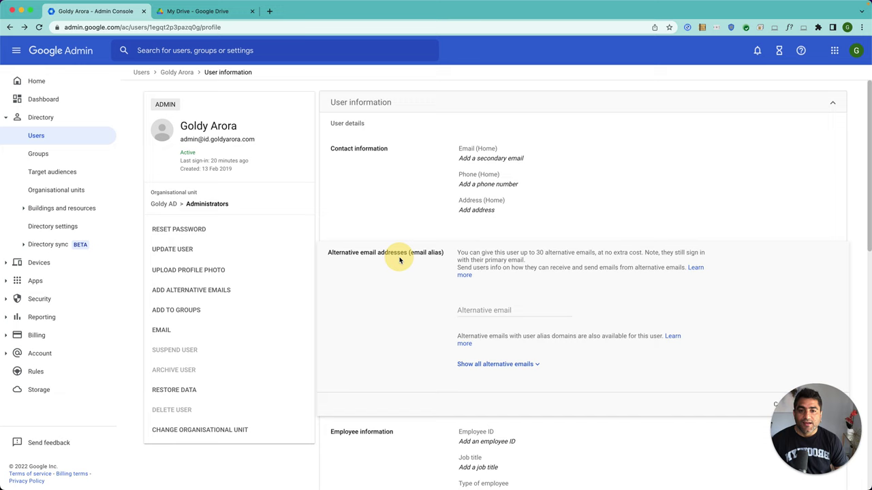
left_click(480, 311)
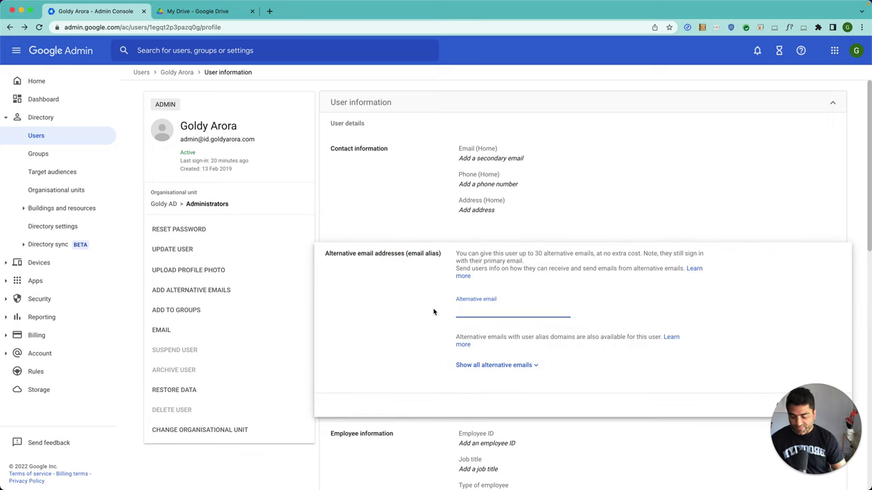
type("omg")
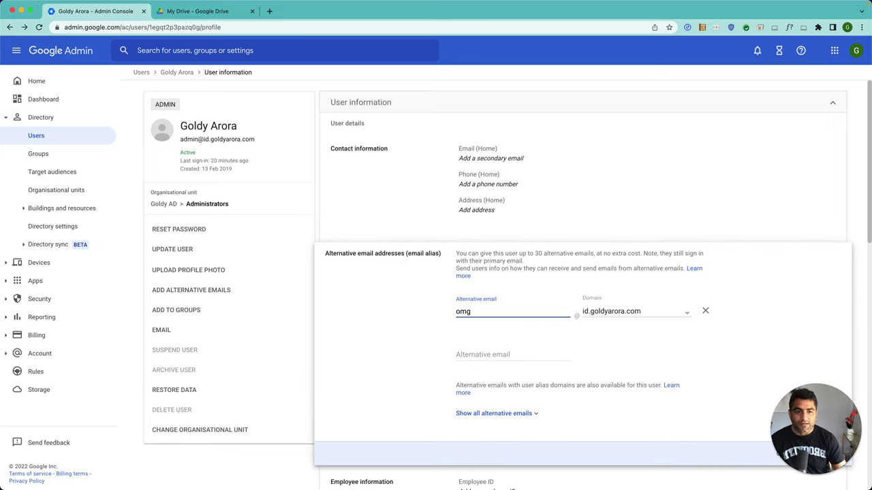
left_click_drag(819, 459, 109, 460)
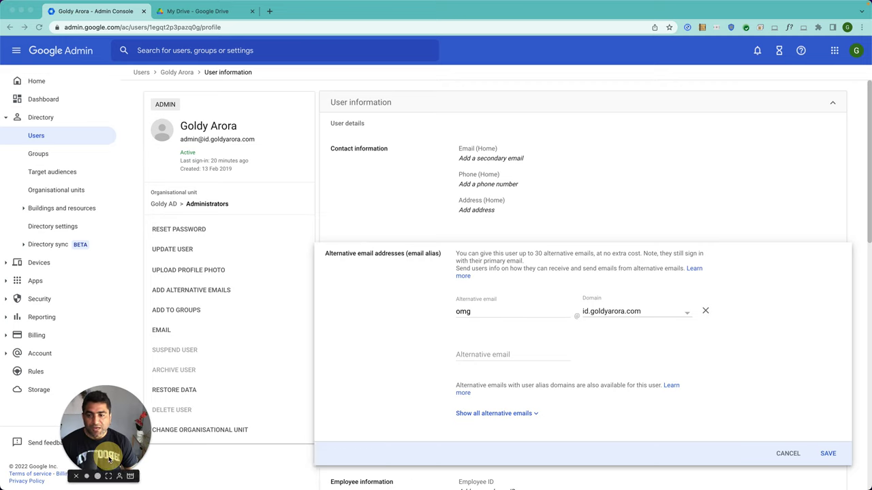
left_click(739, 458)
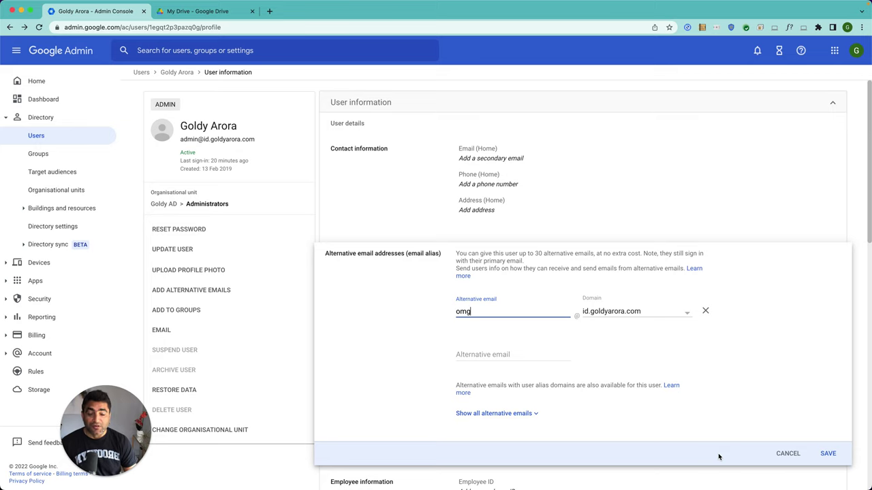
left_click(828, 454)
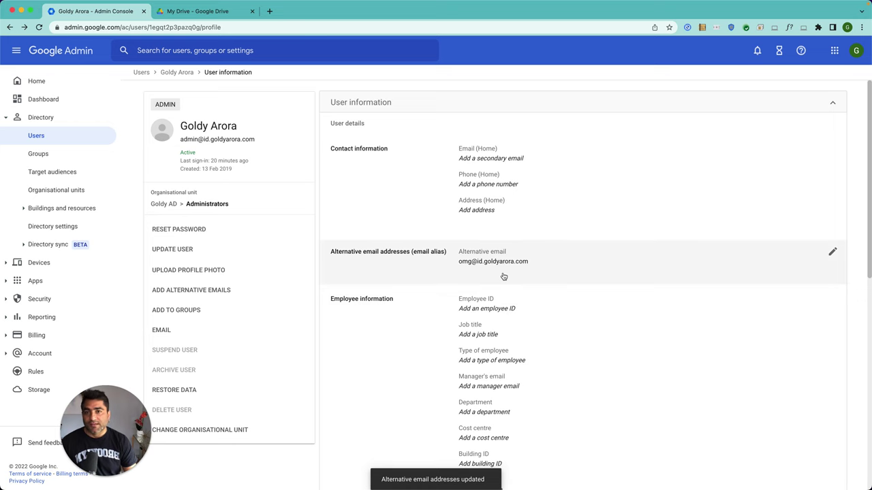
- Reload Drive and confirm the account email now shows the gtempaccount address, then return to Admin Console
left_click(217, 14)
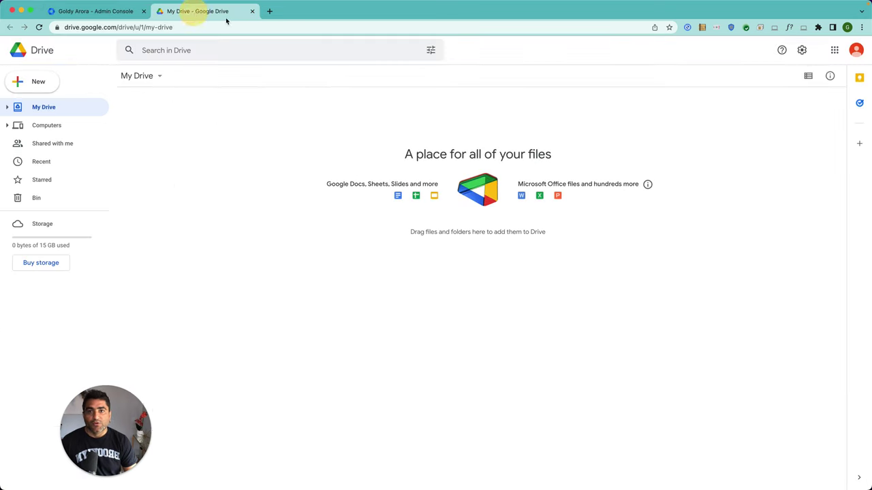
left_click(856, 51)
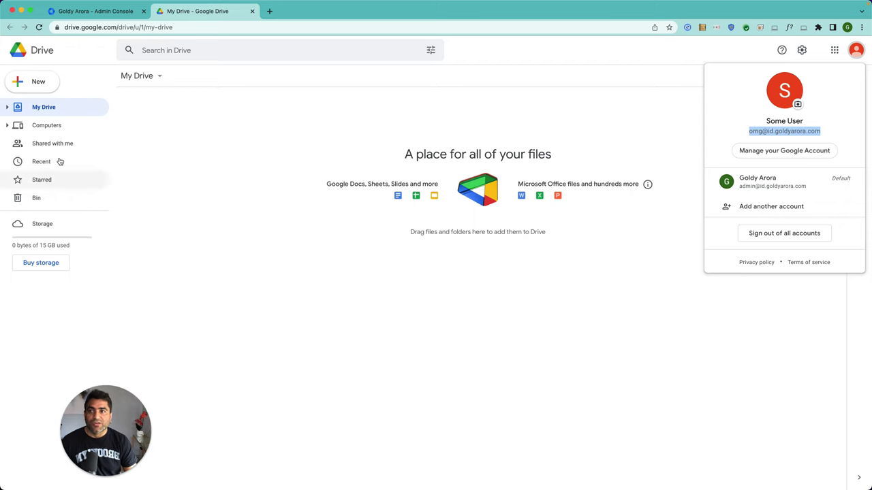
left_click(39, 27)
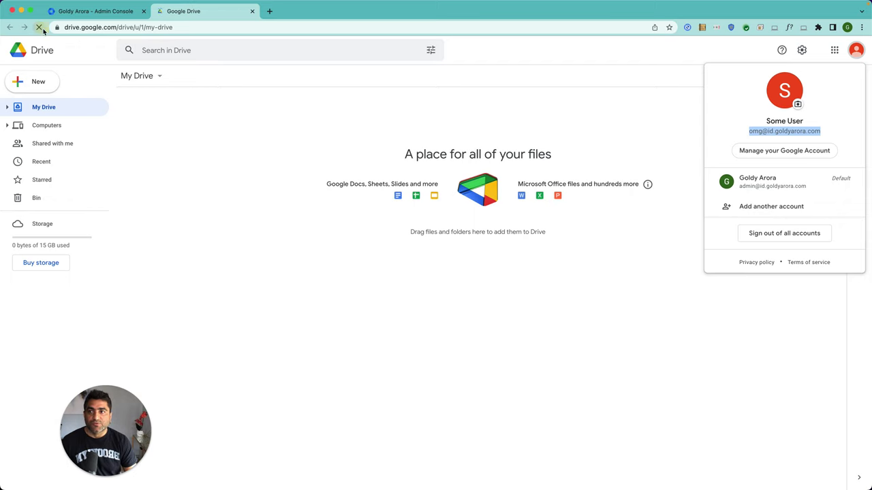
left_click(855, 50)
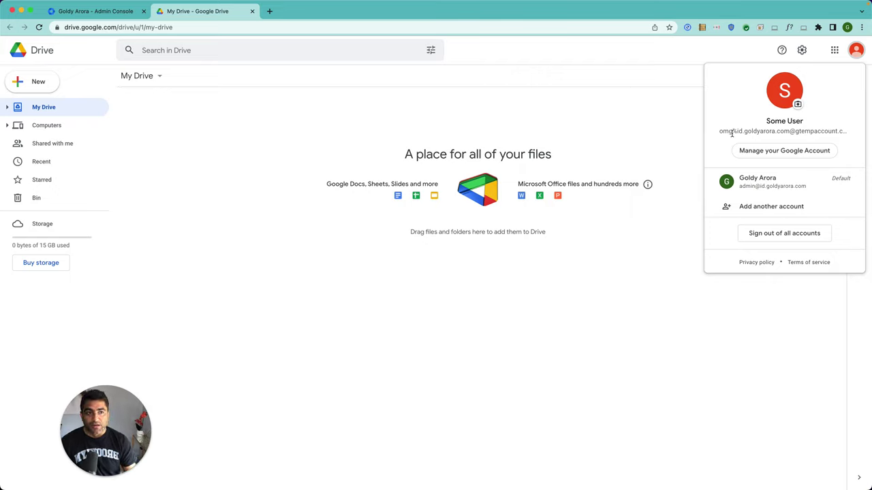
left_click(587, 92)
left_click(102, 13)
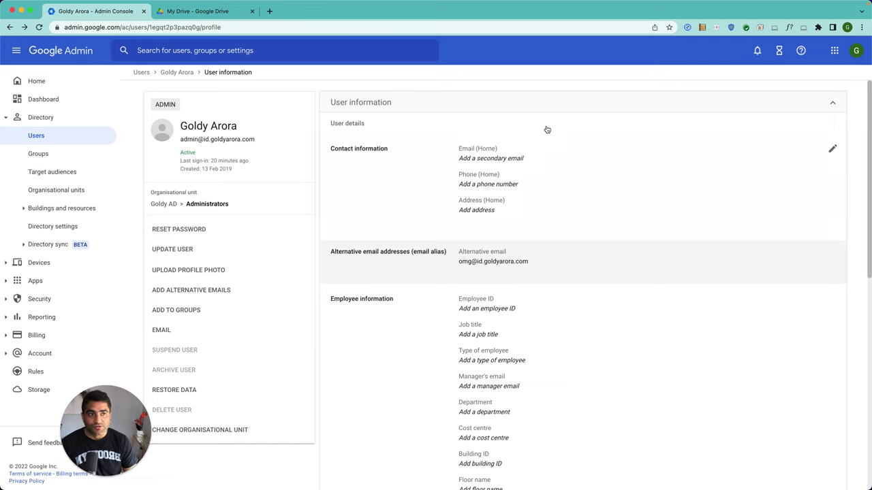
- In a new incognito window, search 'create google account' and open the Create a Google Account help article
left_click(862, 27)
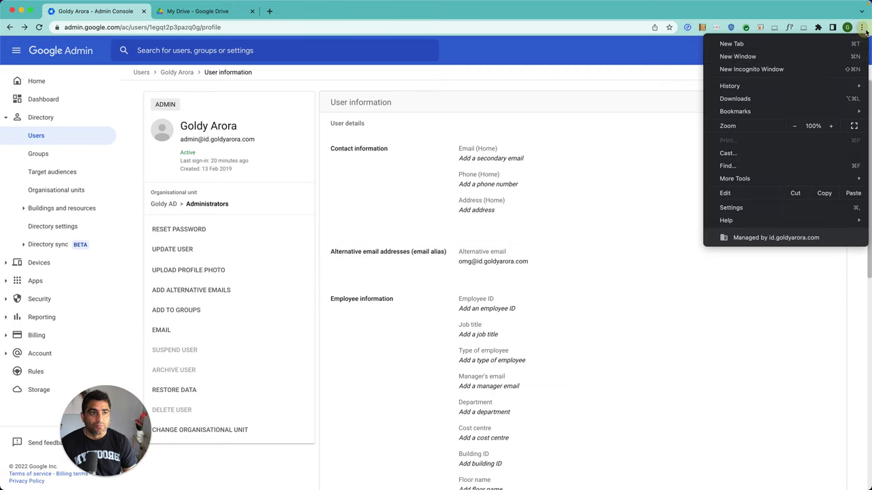
left_click(782, 69)
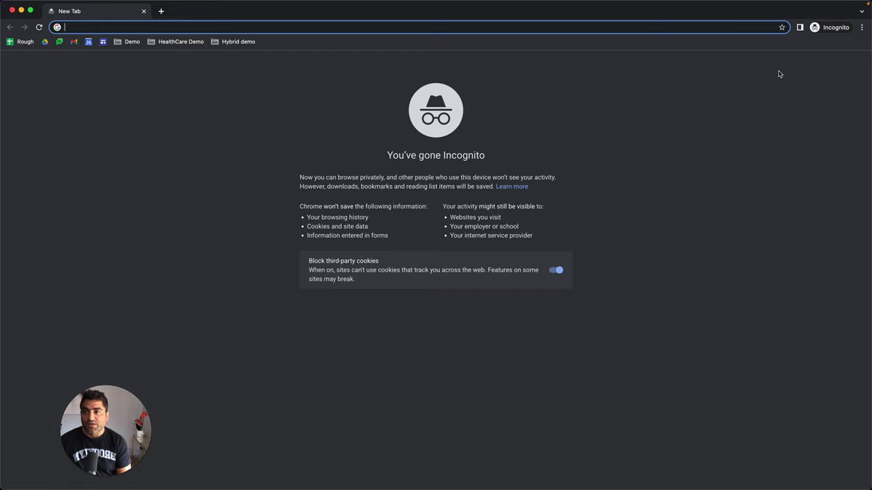
type("create")
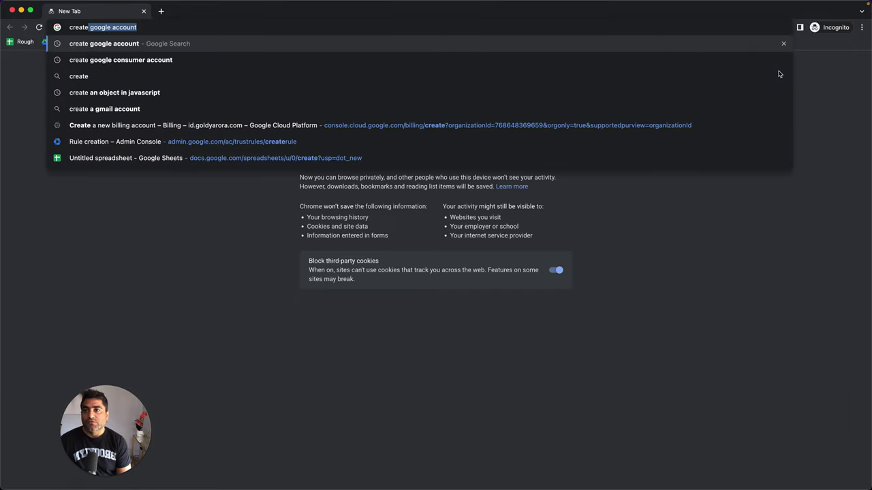
key("Return")
left_click(152, 139)
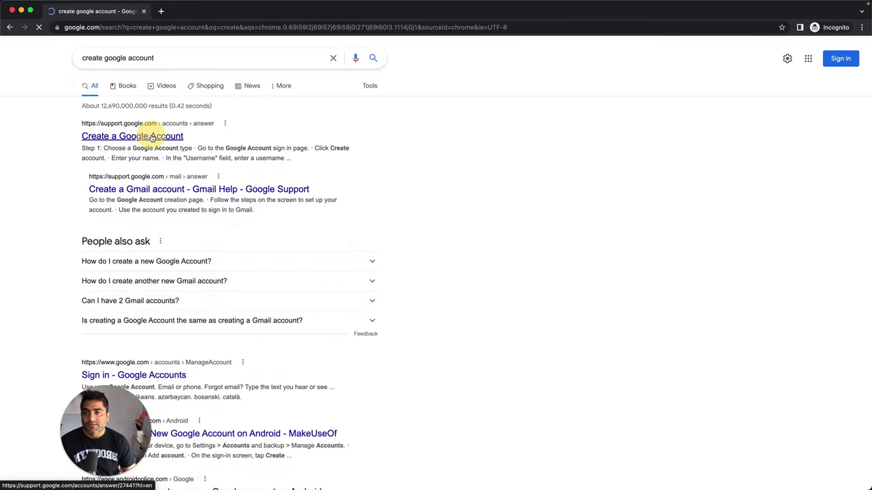
- Start a personal Google Account sign-up and enter a first and last name
left_click(105, 267)
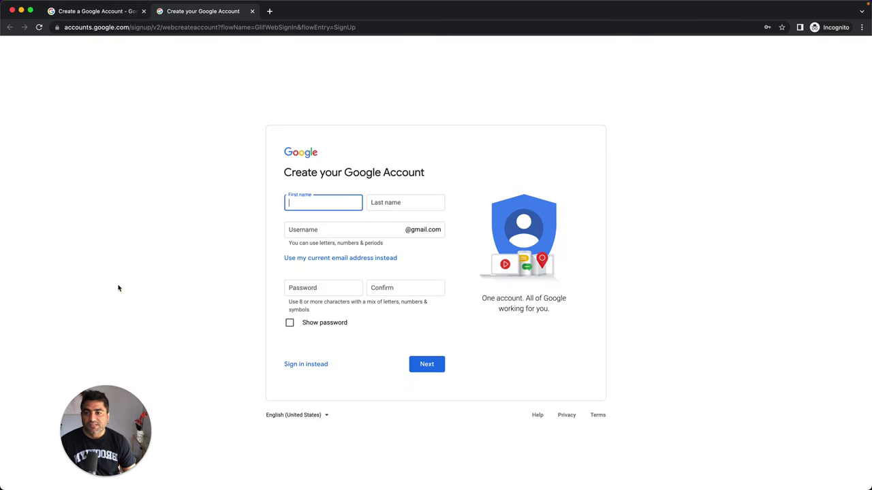
type("o")
key("Tab")
type("ok")
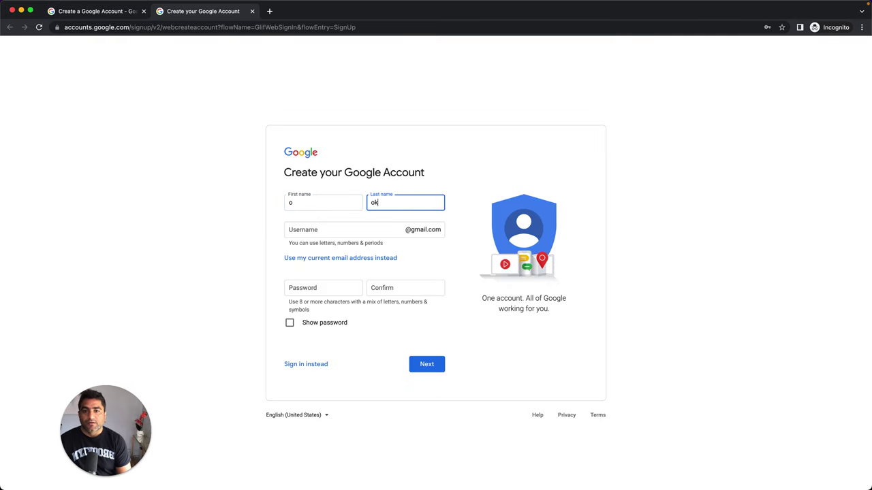
key("Tab")
- Switch to using an existing email, autofill the consumer address, and get it rejected as in use
left_click(310, 258)
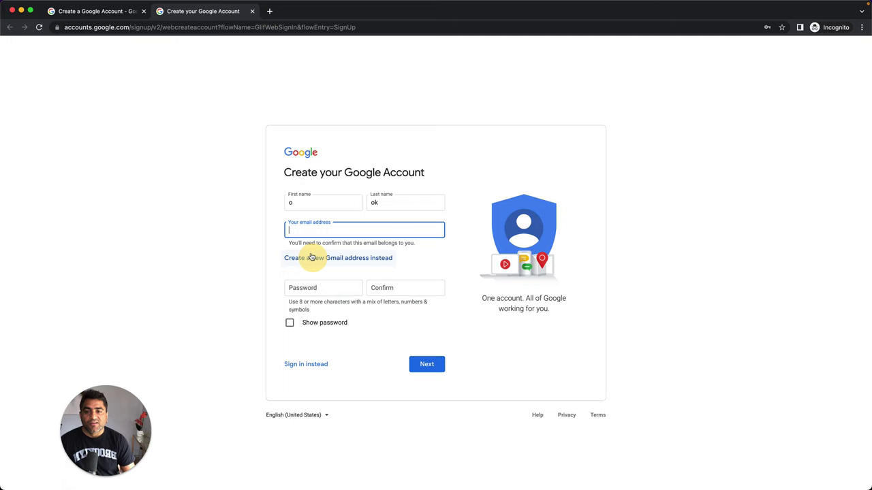
type("omg")
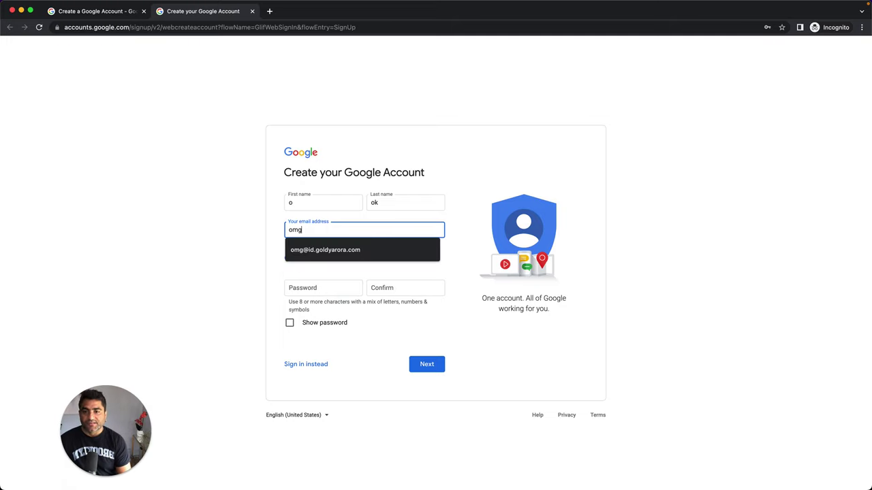
left_click(302, 250)
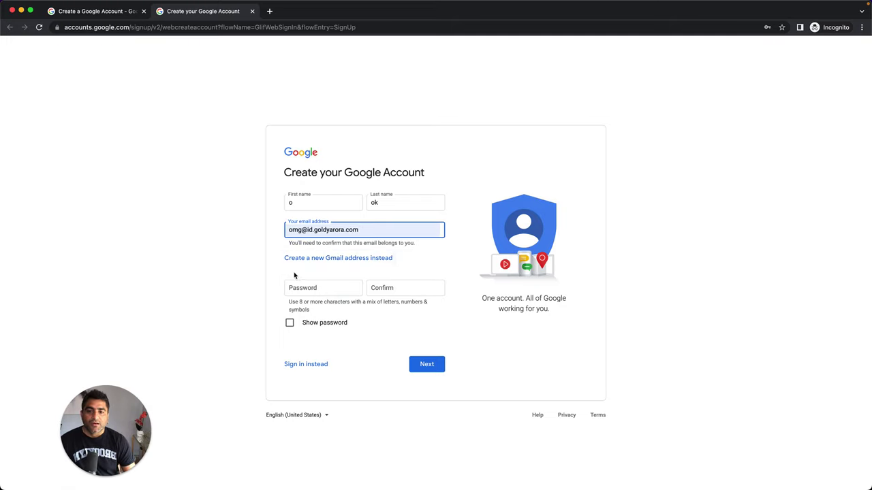
left_click(312, 287)
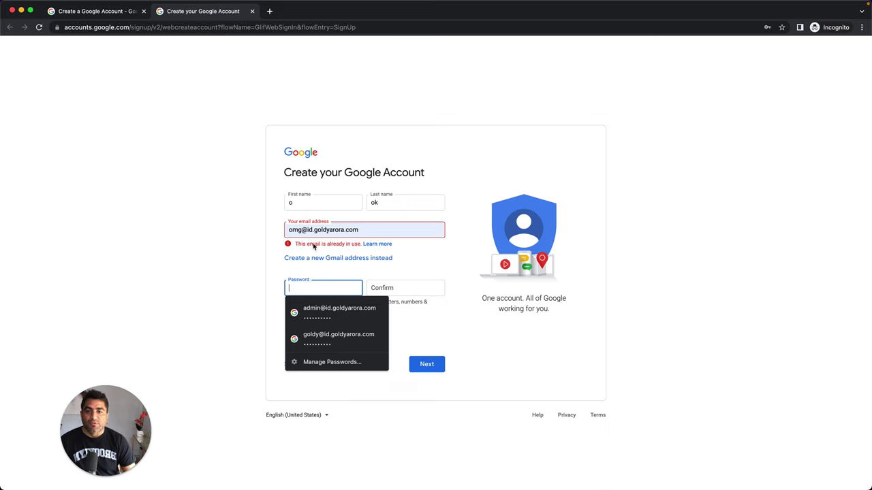
left_click(245, 248)
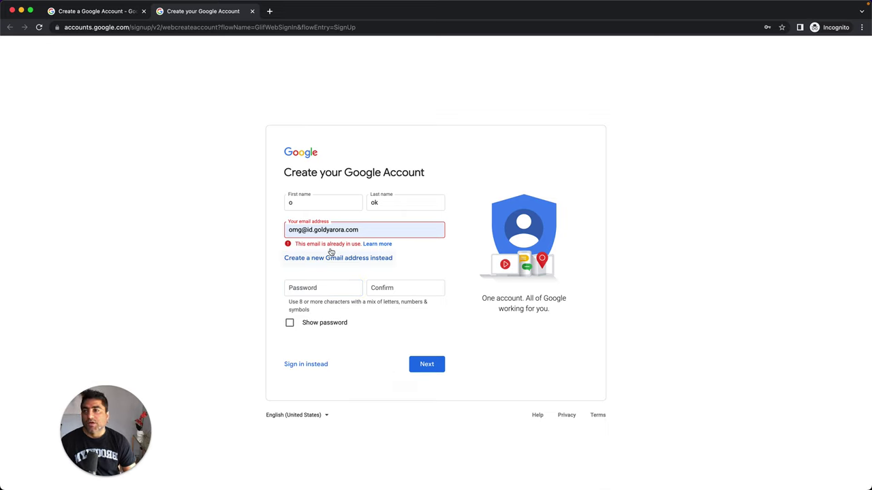